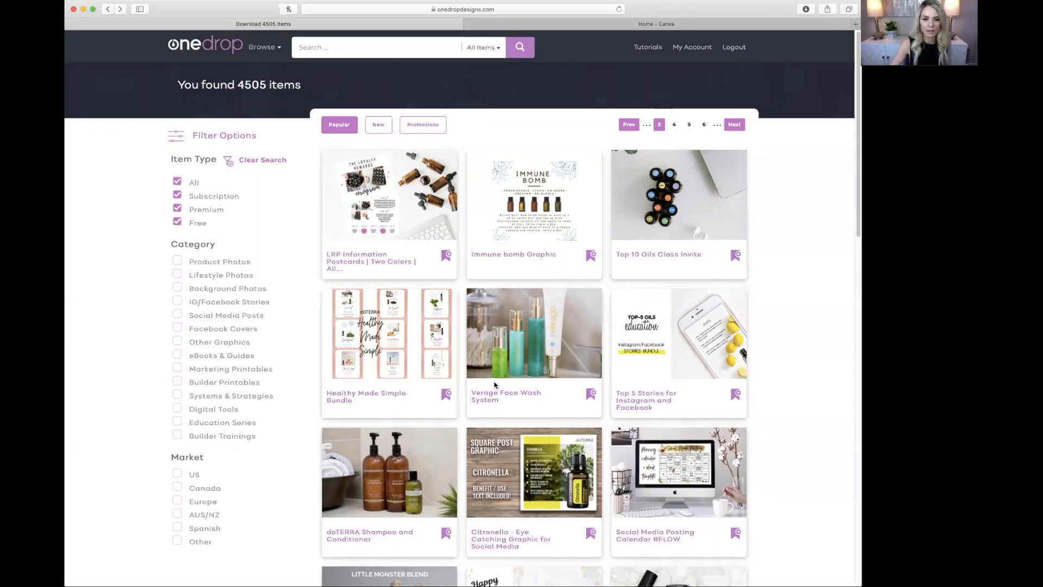
Open the Adaptiv line product photo on OneDrop Designs and download it as a PNG
scroll(575, 440, "down", 4)
scroll(584, 439, "down", 2)
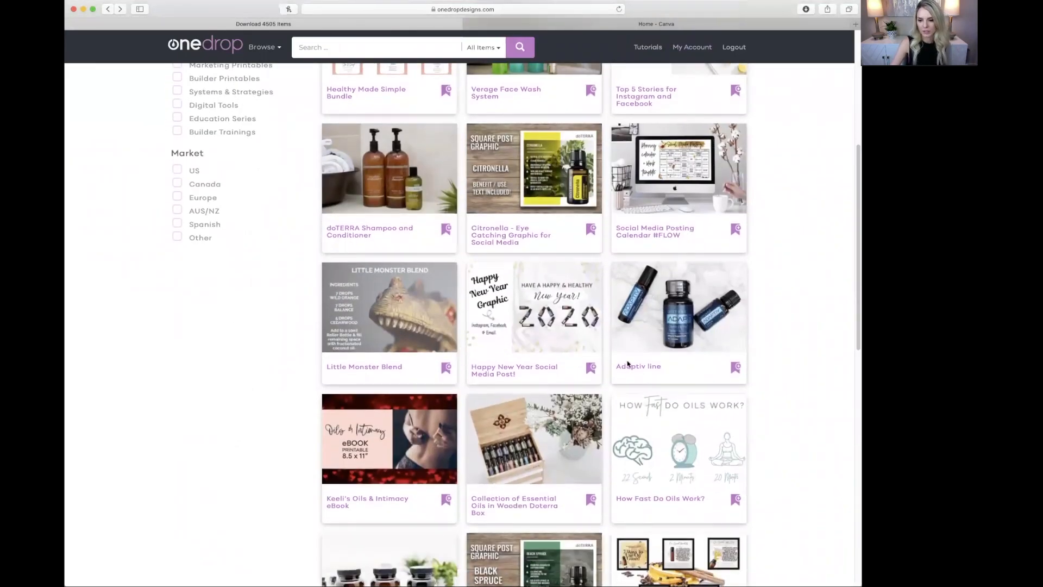
left_click(645, 330)
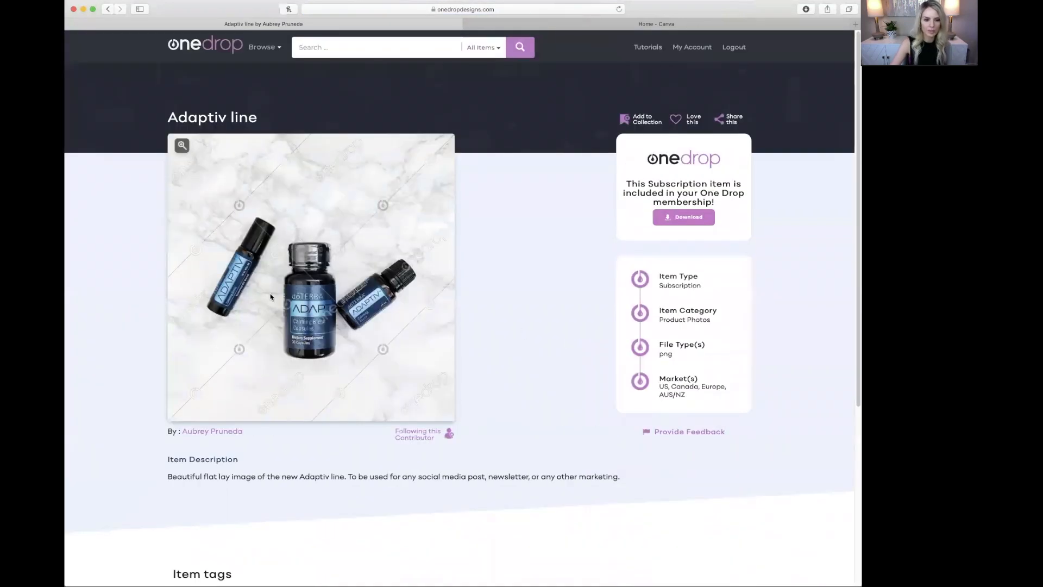
left_click(693, 217)
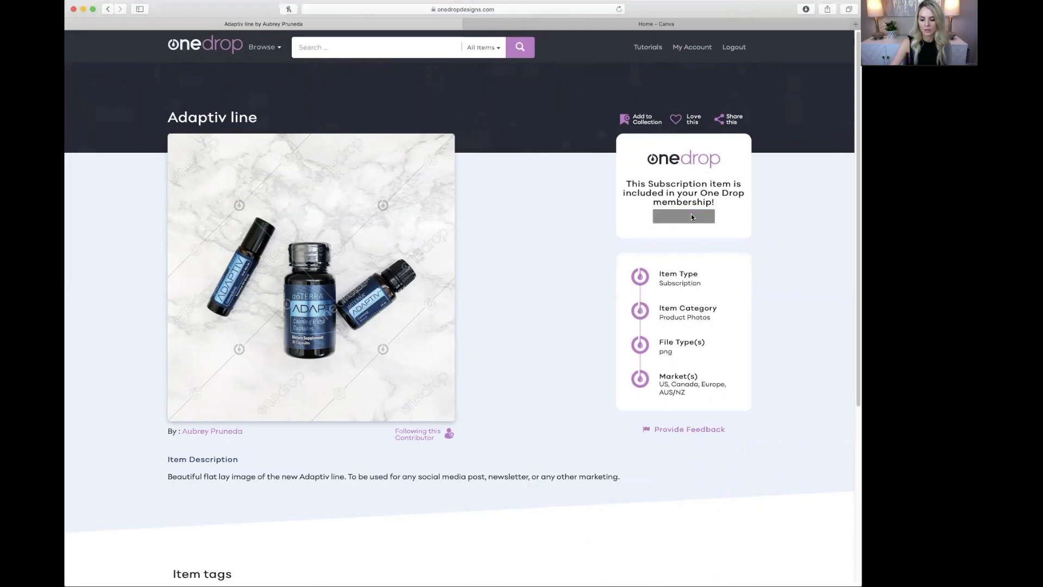
left_click(707, 9)
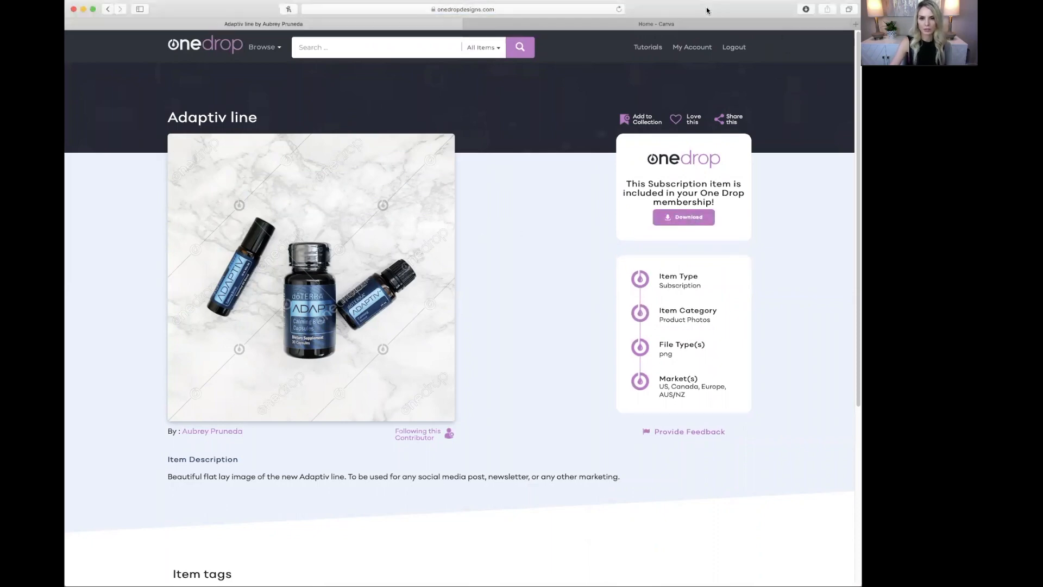
From the Canva home page's 'Design anything' search, choose the Instagram Post design type
left_click(642, 24)
scroll(549, 117, "up", 5)
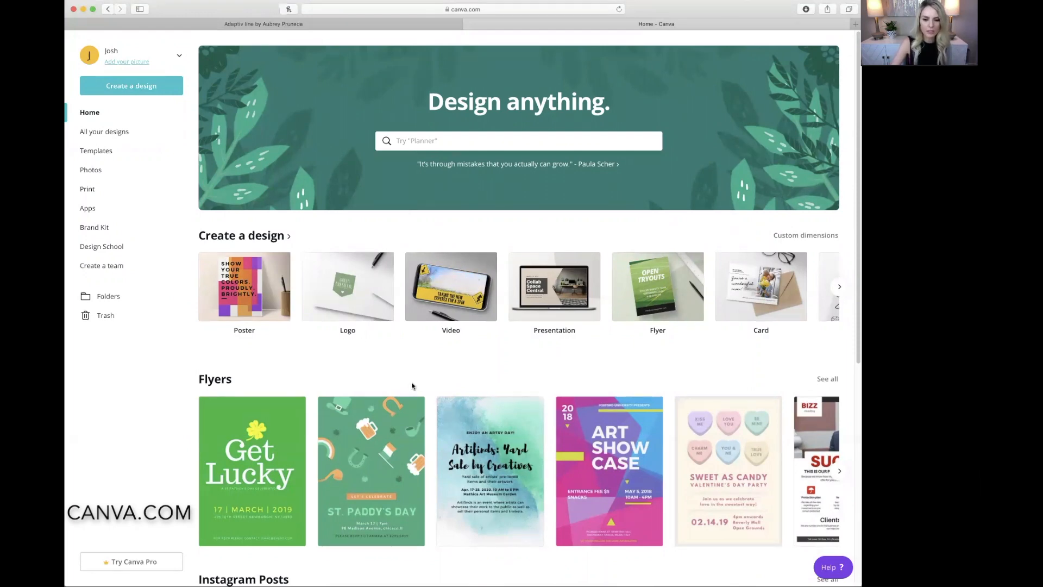
scroll(412, 441, "down", 5)
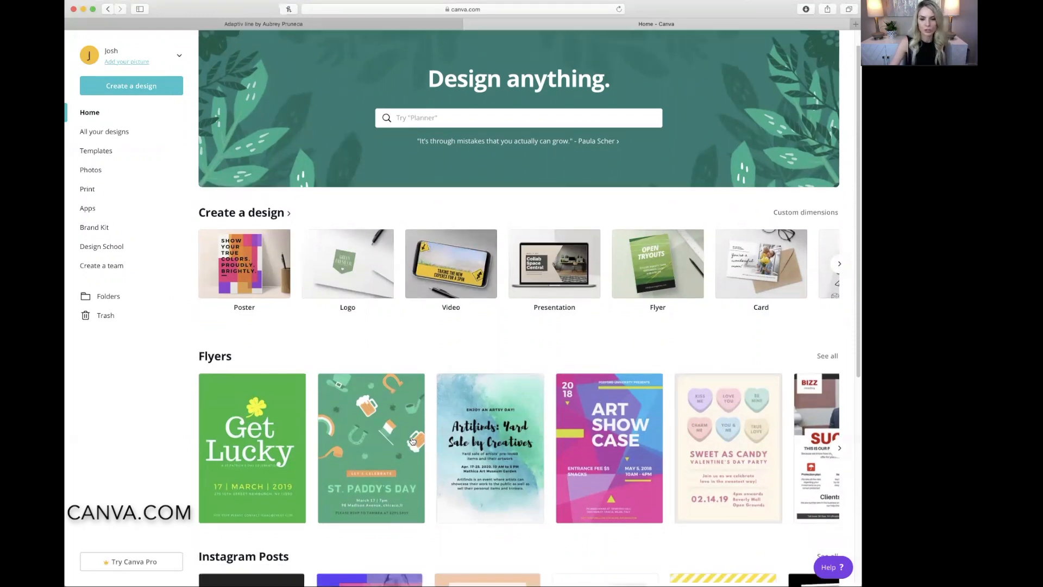
scroll(412, 441, "down", 3)
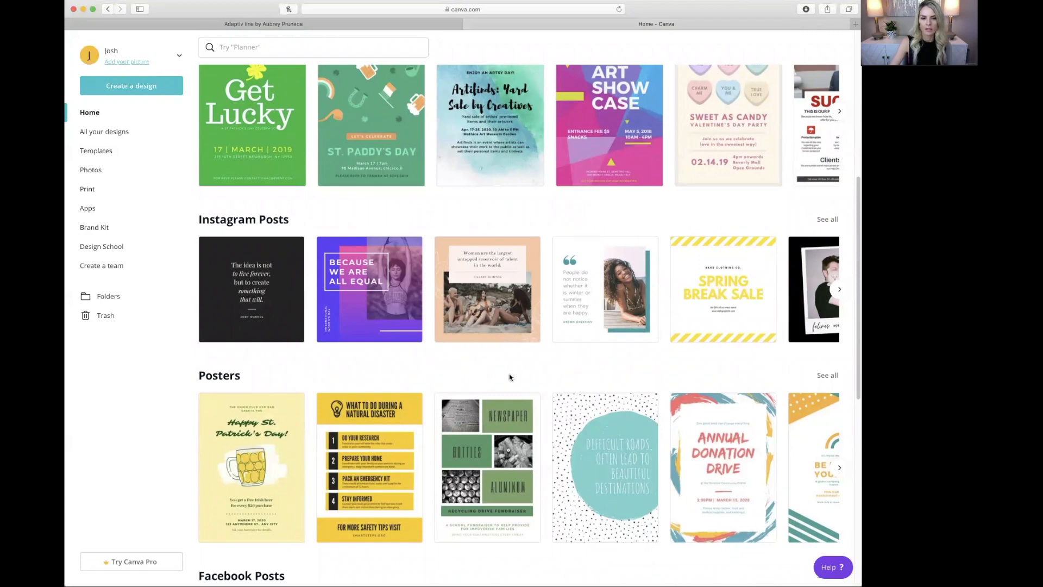
scroll(509, 376, "up", 8)
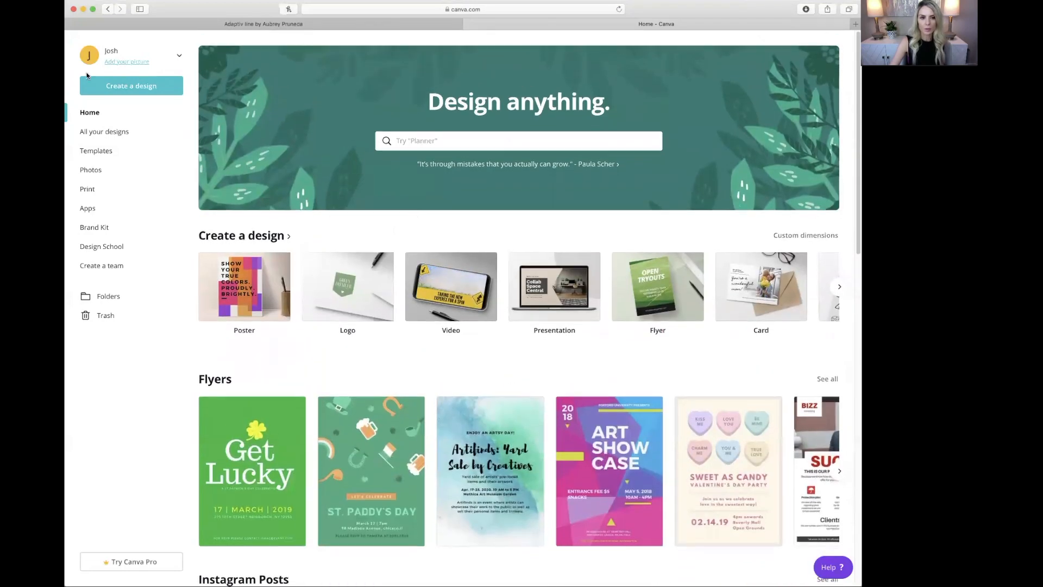
left_click(469, 138)
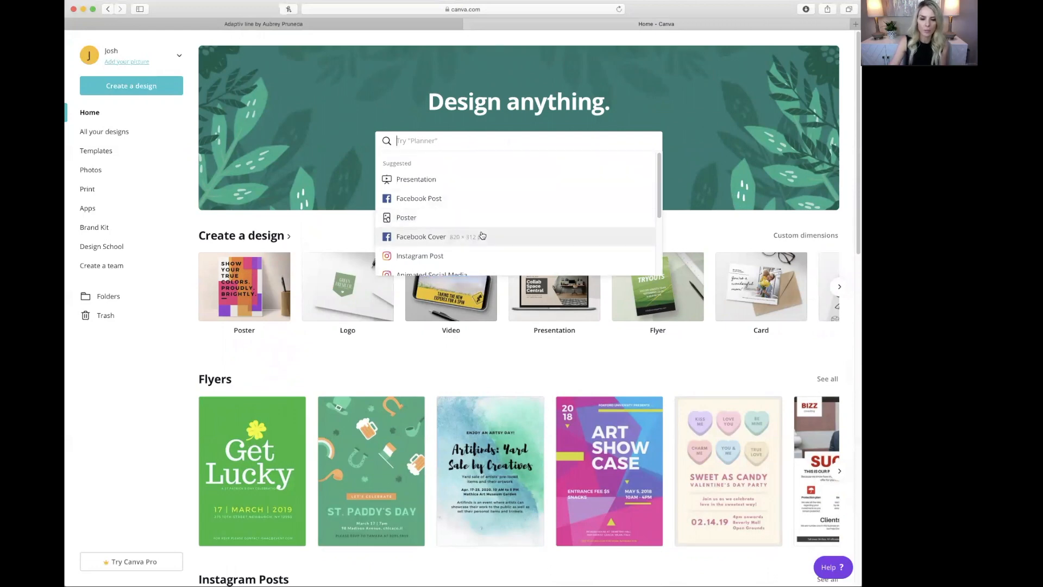
scroll(452, 233, "down", 2)
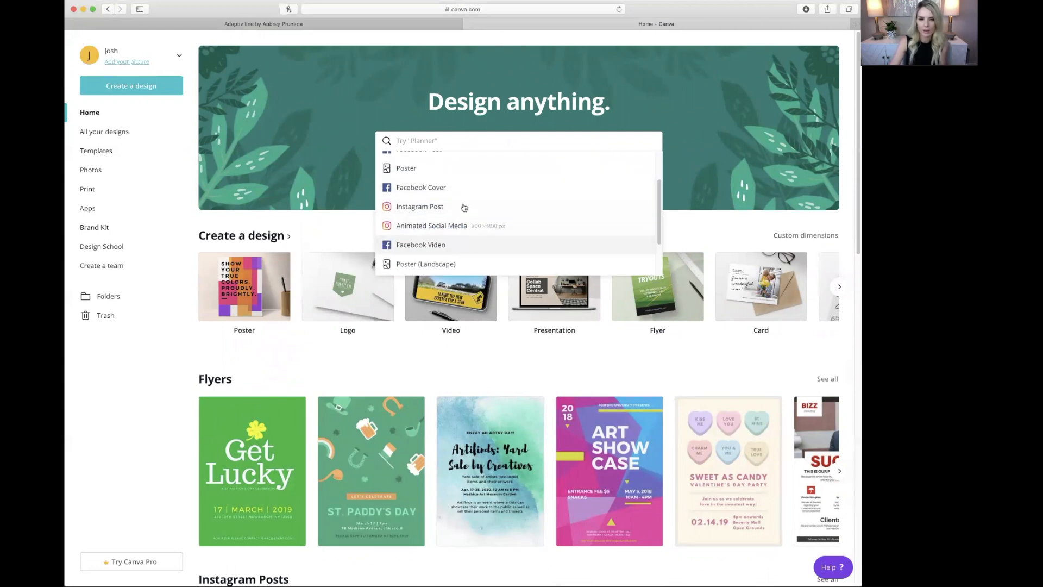
left_click(426, 208)
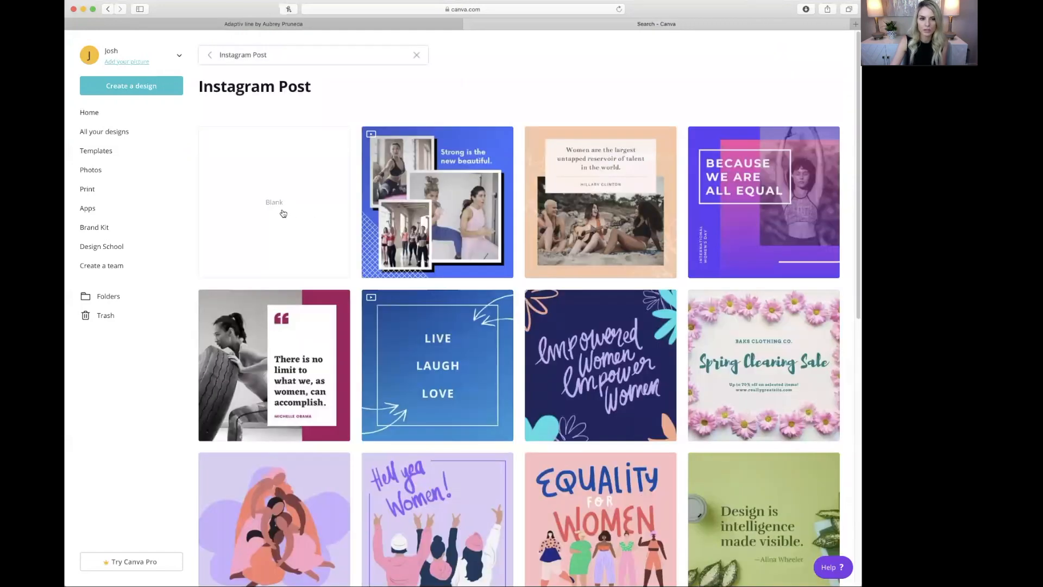
Create a blank 1080 × 1080 Instagram Post, dismiss the tutorial card and show Uploads
left_click(274, 204)
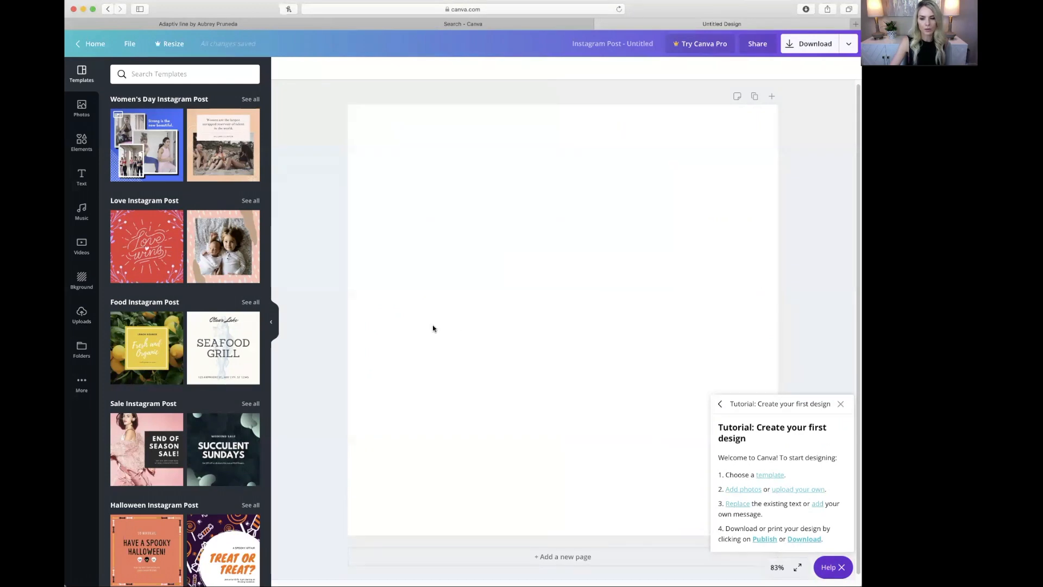
left_click(840, 404)
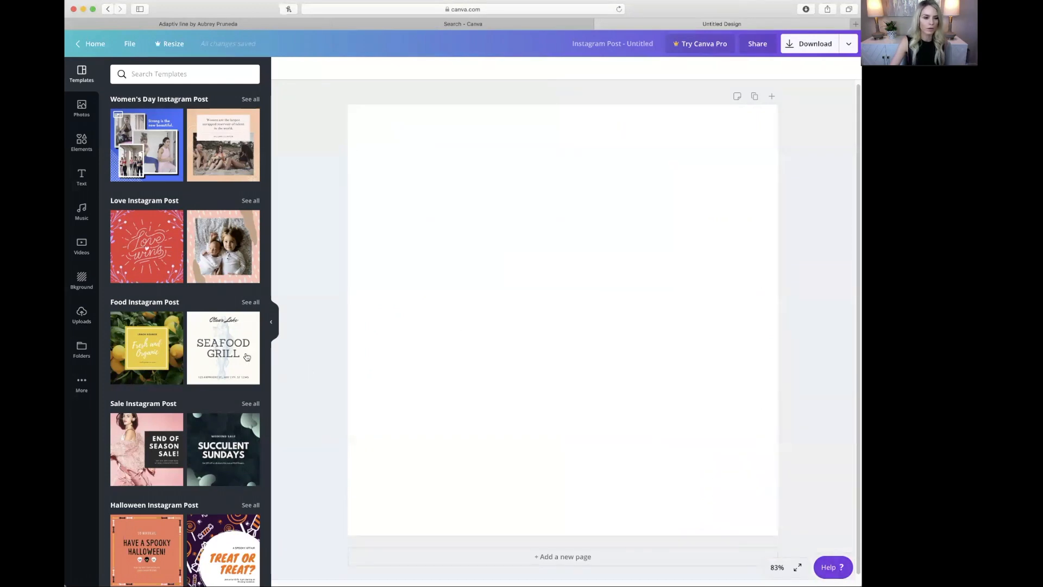
left_click(82, 309)
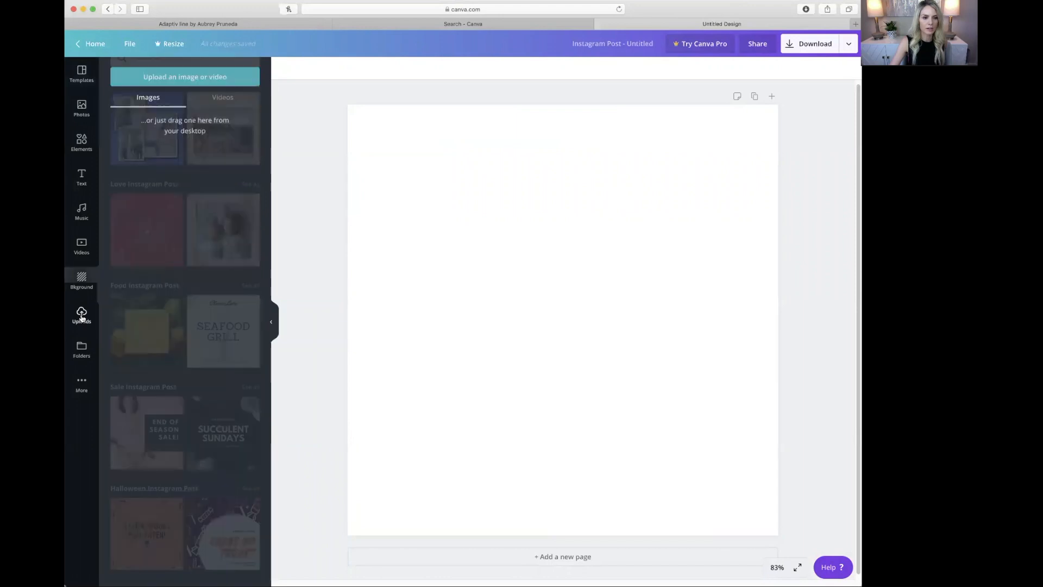
Upload the Adaptiv marble product photo and drag it onto the page to fill it
left_click(194, 76)
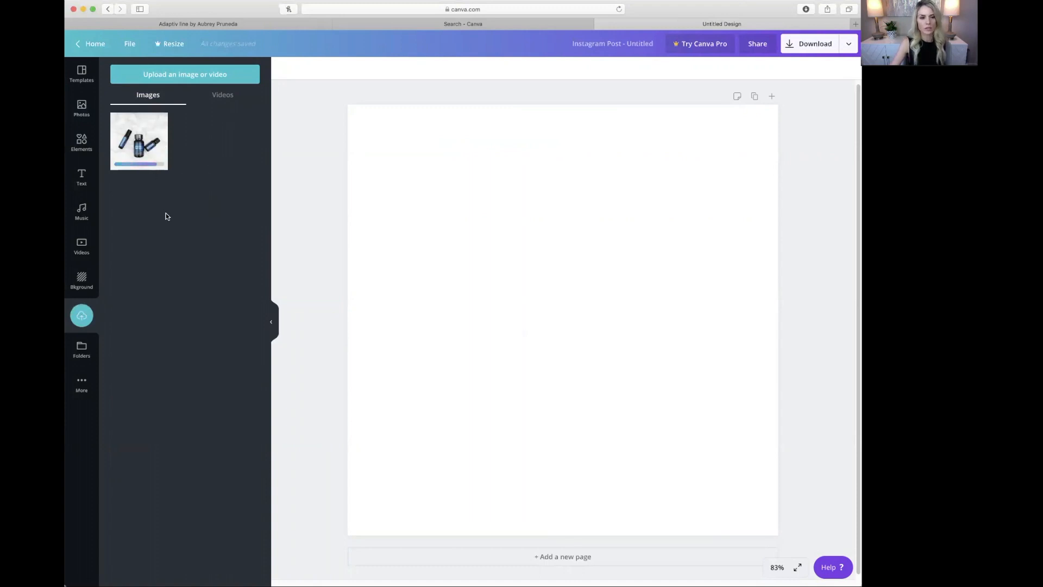
left_click_drag(135, 153, 353, 154)
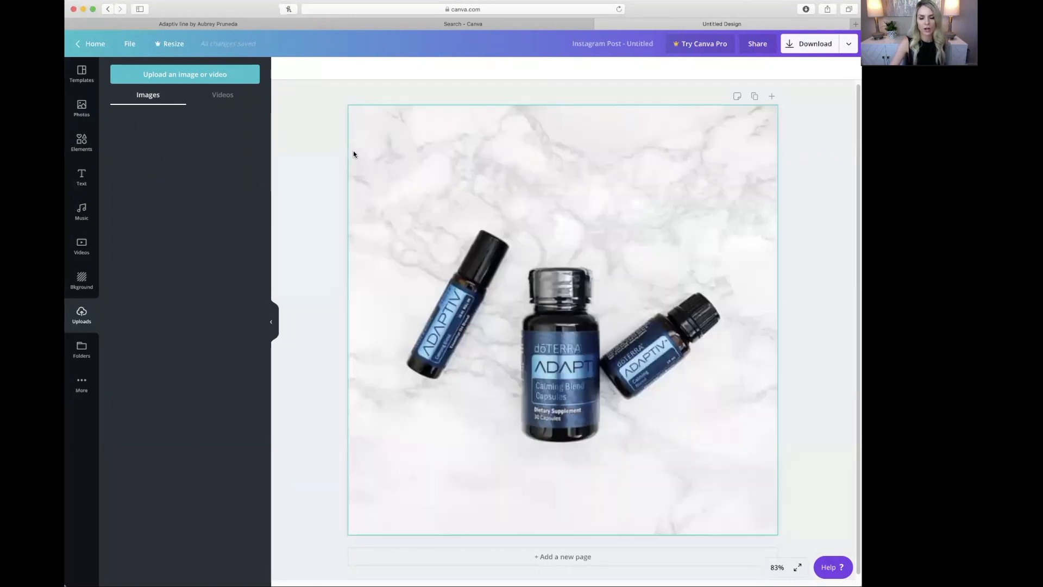
left_click(81, 177)
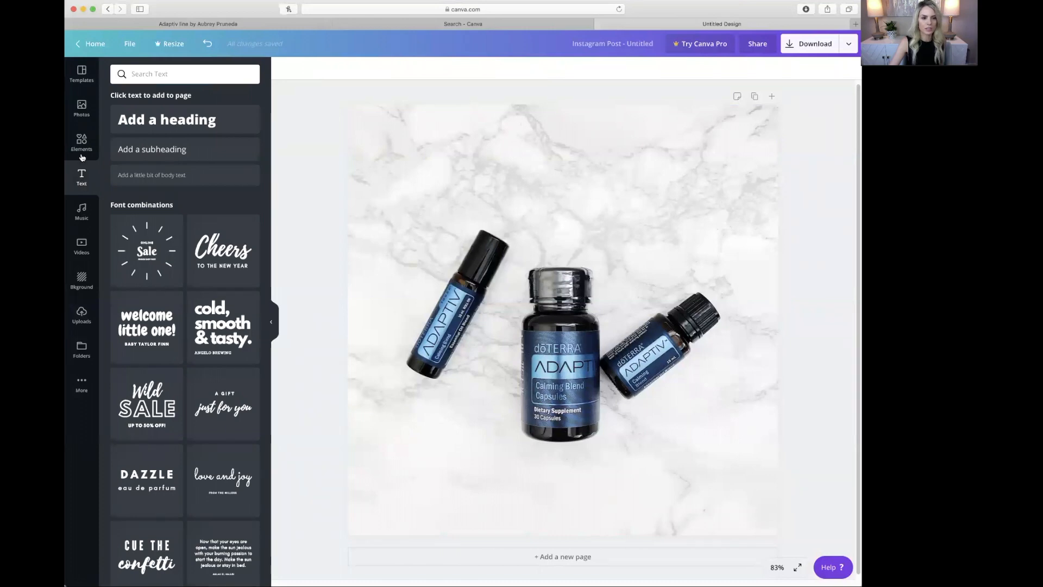
Add a subheading text box and replace its placeholder with 'Feeling anxious'
left_click(156, 150)
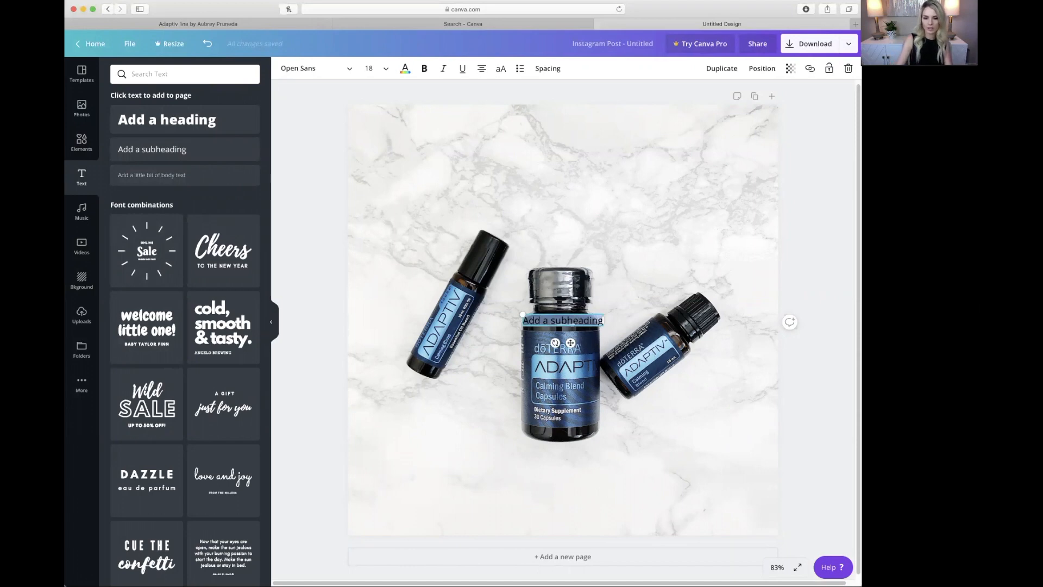
key("BackSpace")
type("Feeling anxious")
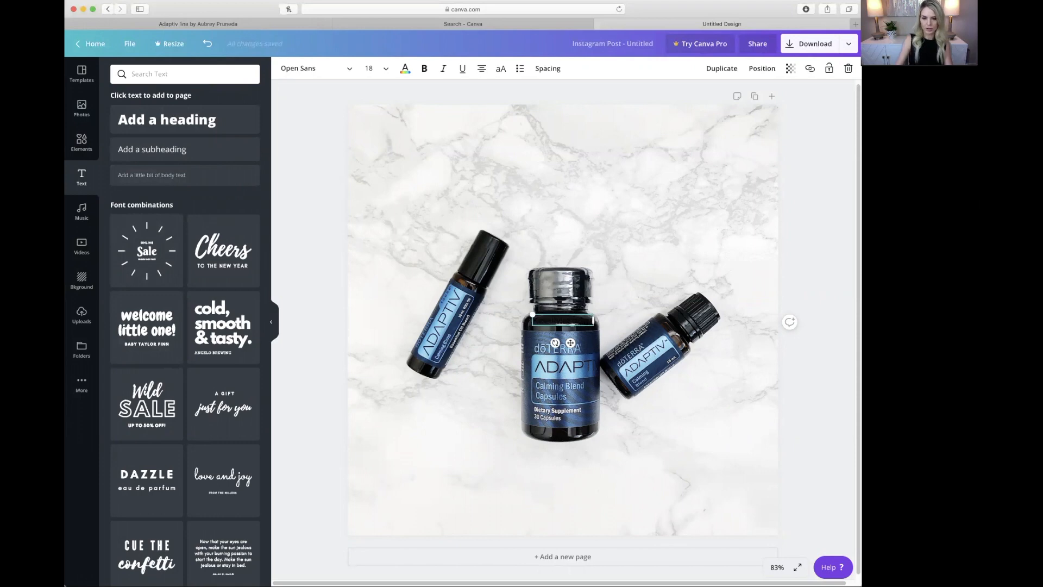
Move the name text into the bottom-right corner of the post
left_click(650, 307)
left_click_drag(572, 319, 742, 512)
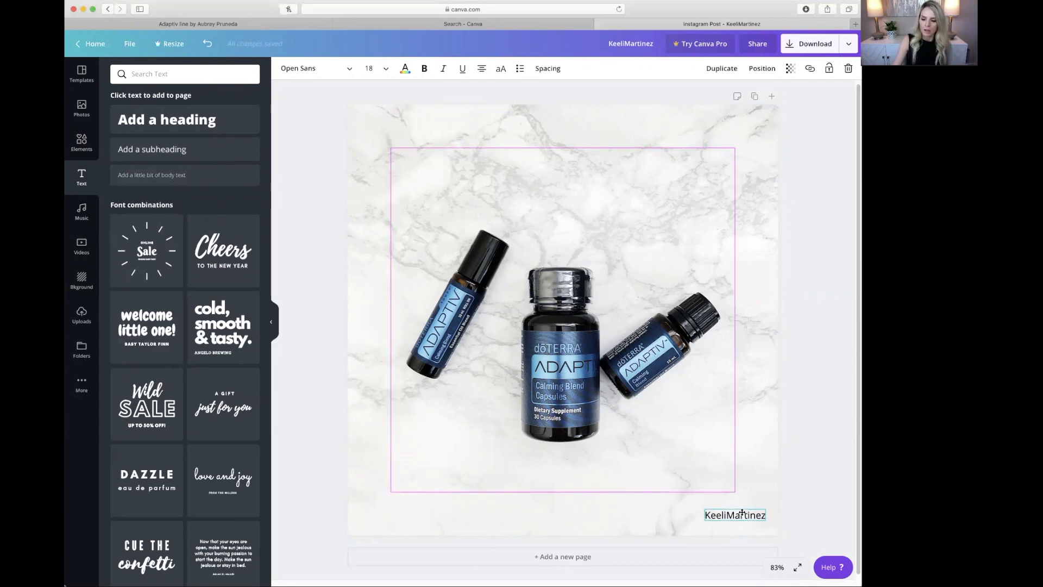
left_click_drag(719, 513, 578, 520)
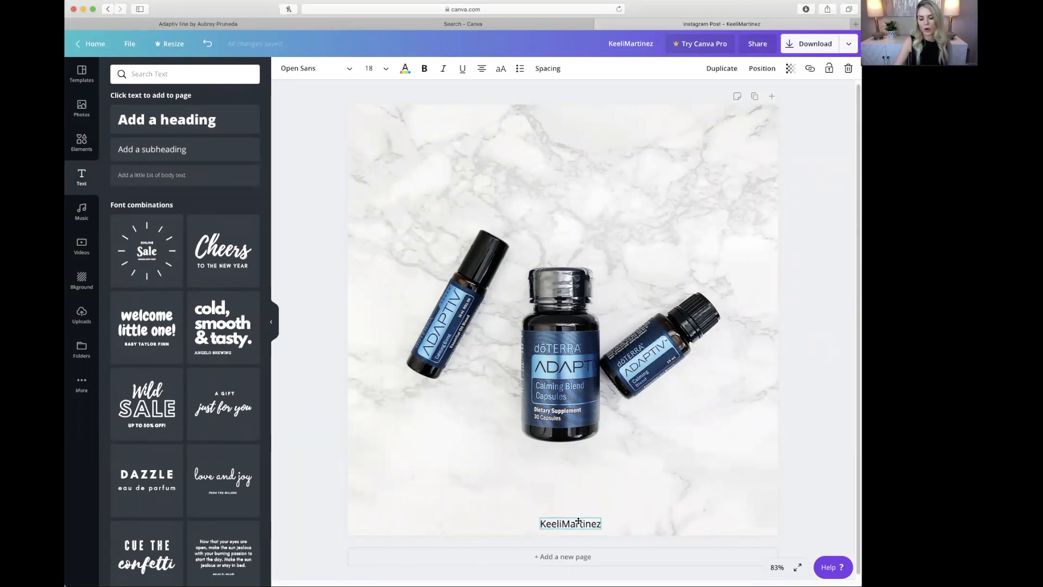
left_click_drag(628, 511, 744, 512)
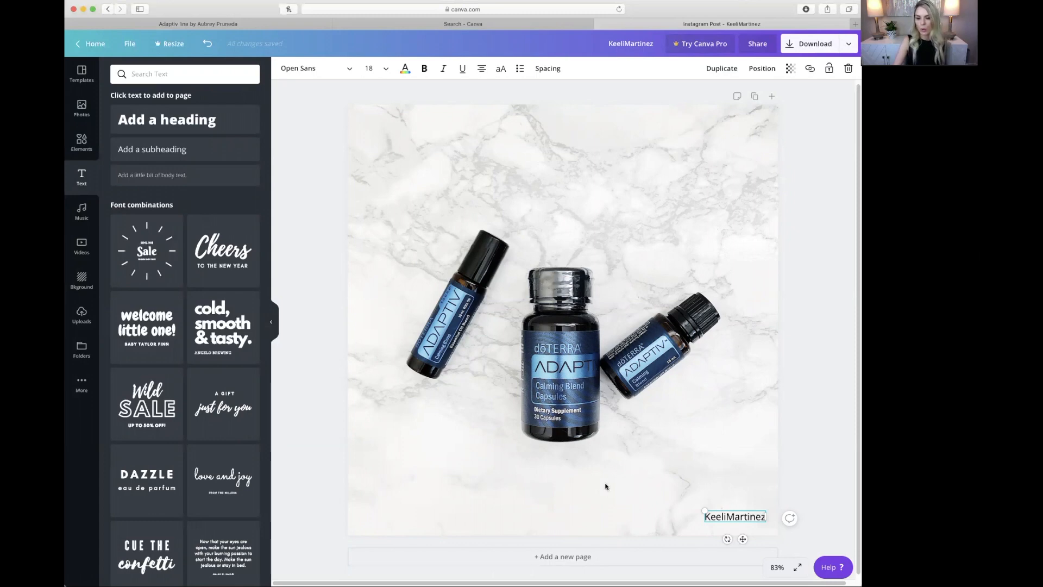
Enlarge the name text and select all of its characters
left_click(756, 492)
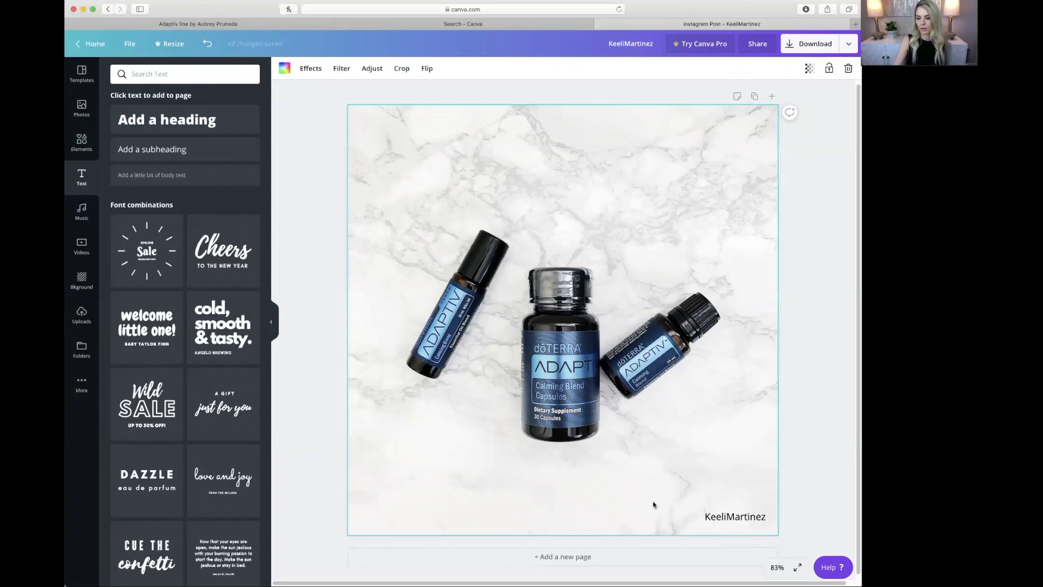
left_click(709, 515)
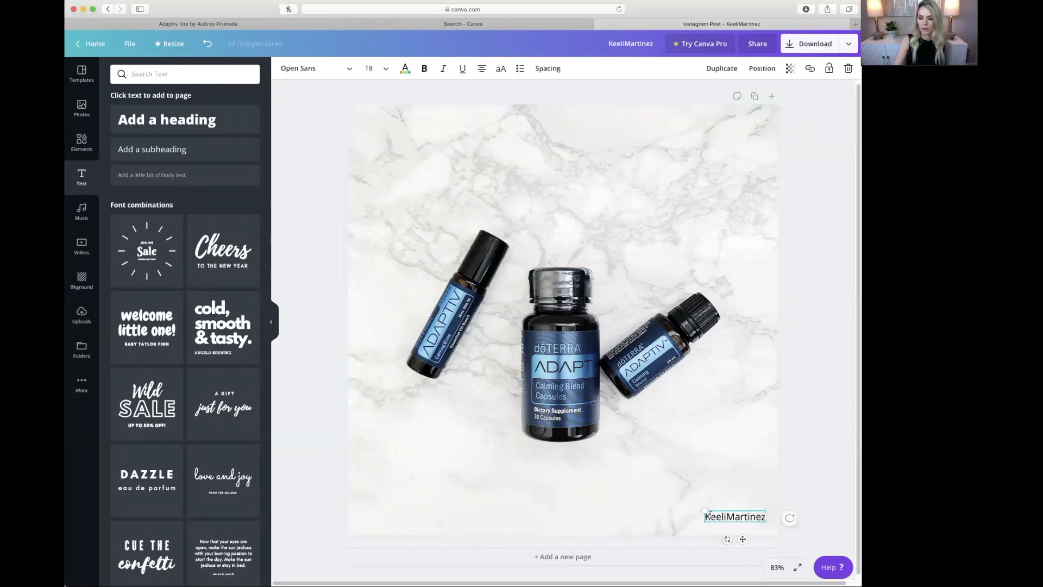
left_click_drag(702, 510, 645, 497)
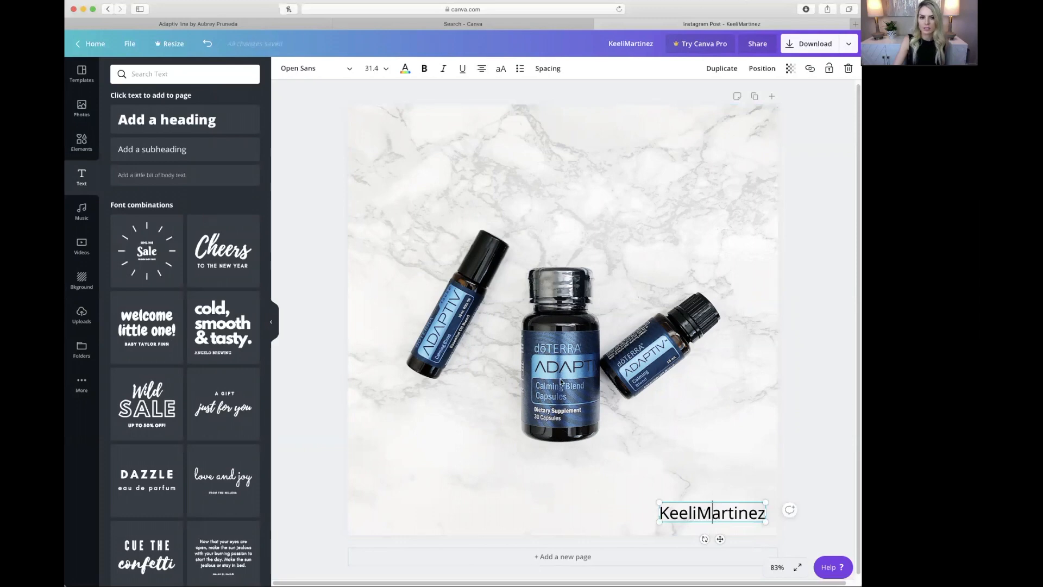
double_click(677, 512)
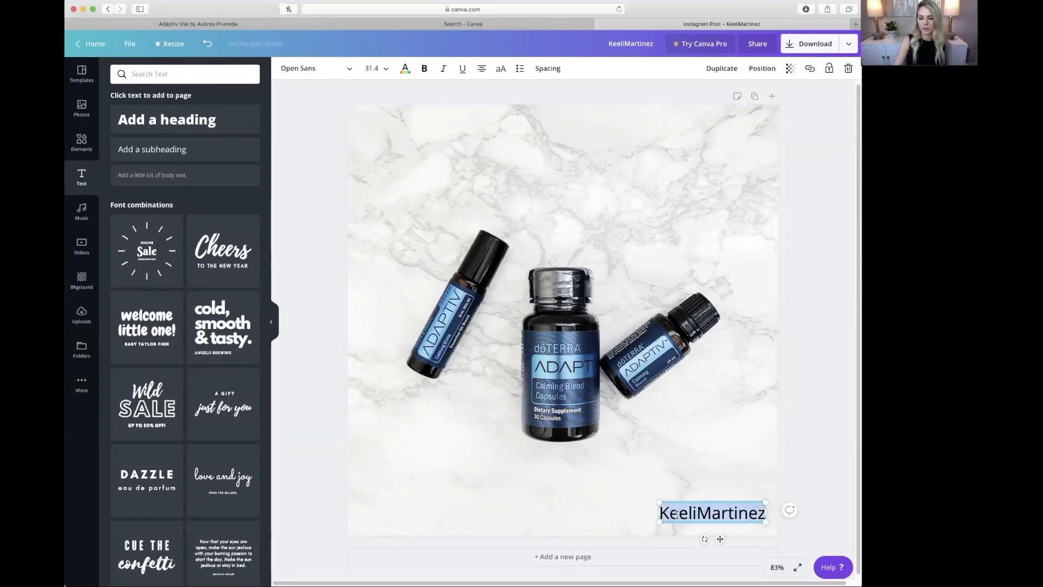
Set the name text to Be Vietnam Thin and widen its box to one line
left_click(323, 73)
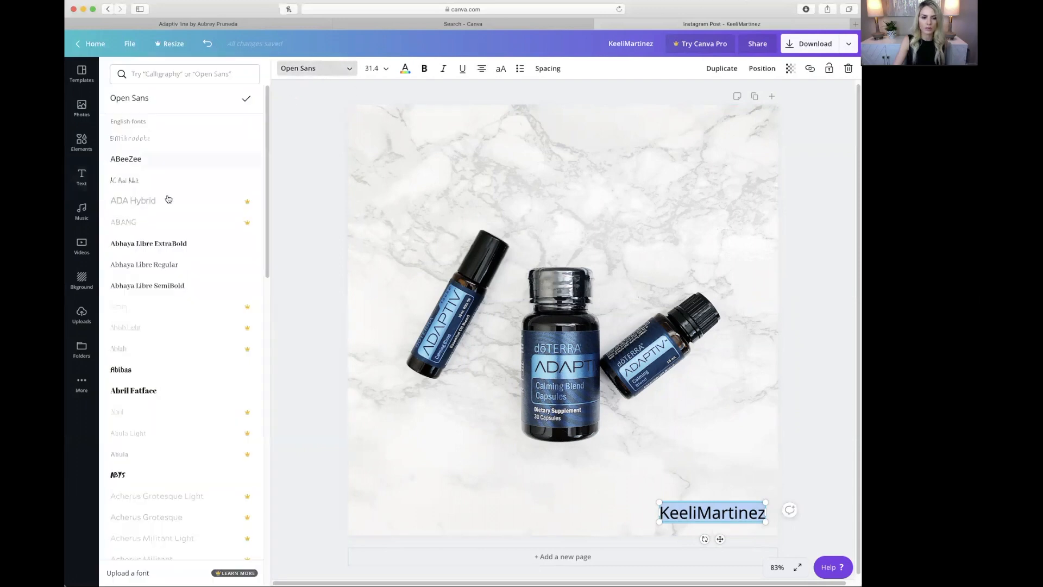
scroll(150, 239, "down", 3)
scroll(150, 239, "down", 10)
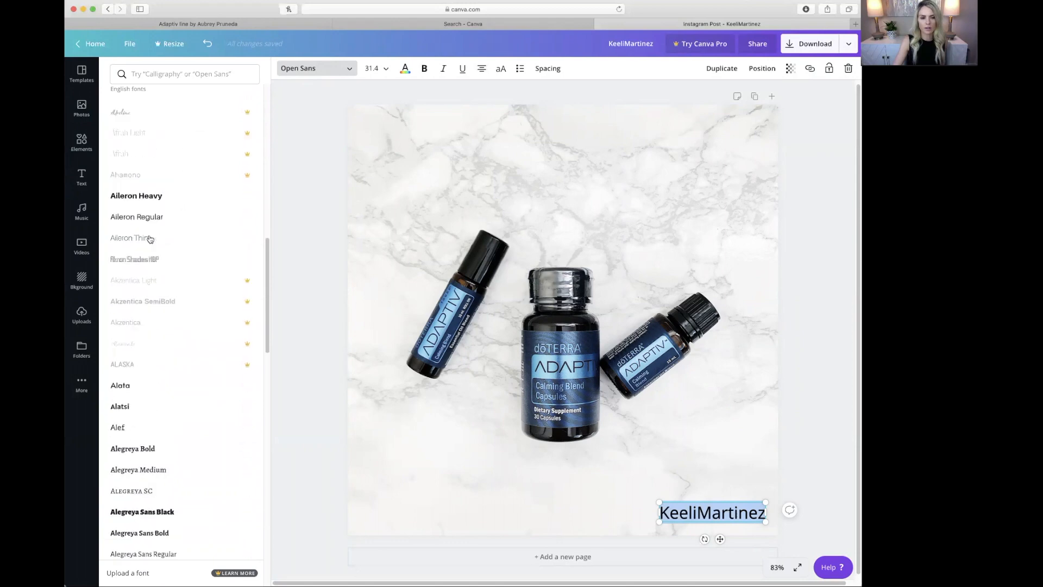
scroll(150, 239, "down", 10)
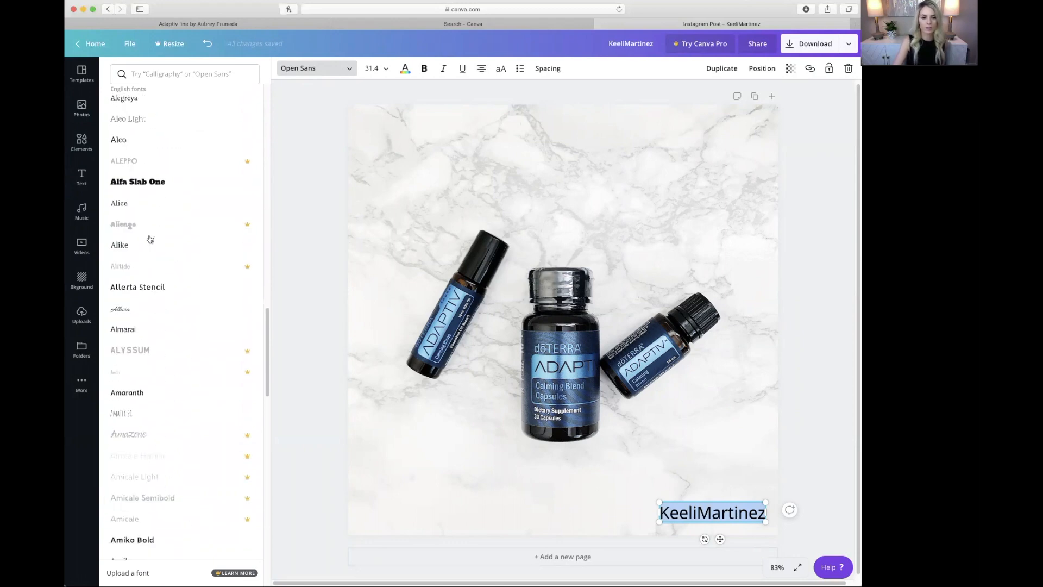
scroll(172, 241, "down", 1)
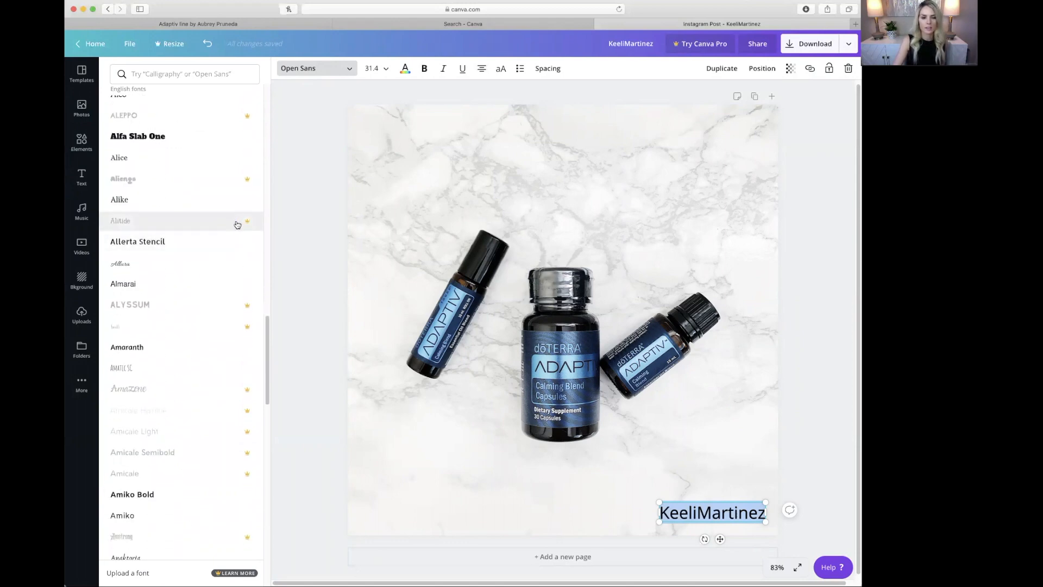
scroll(183, 302, "down", 5)
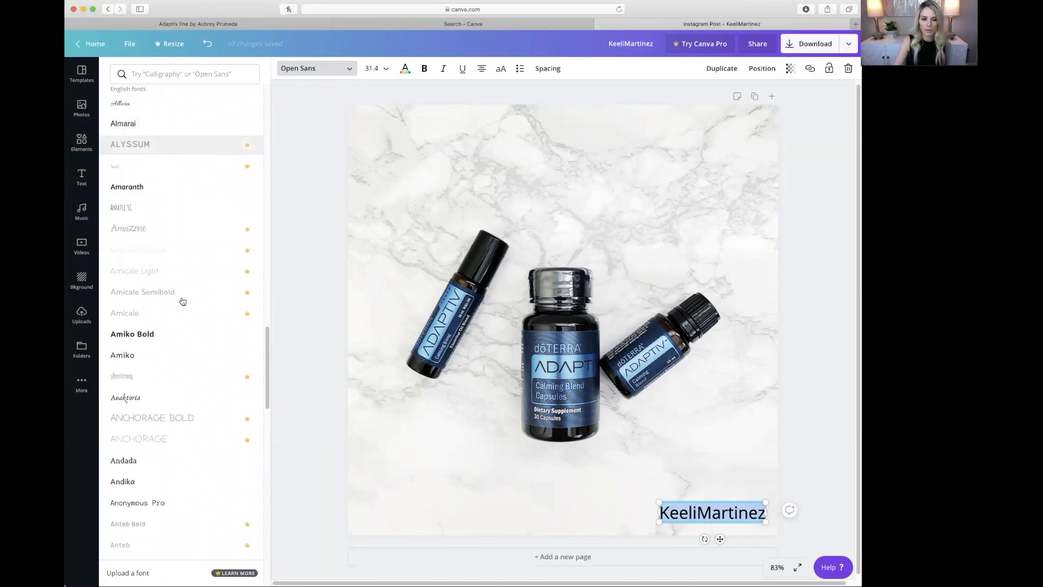
scroll(182, 301, "down", 5)
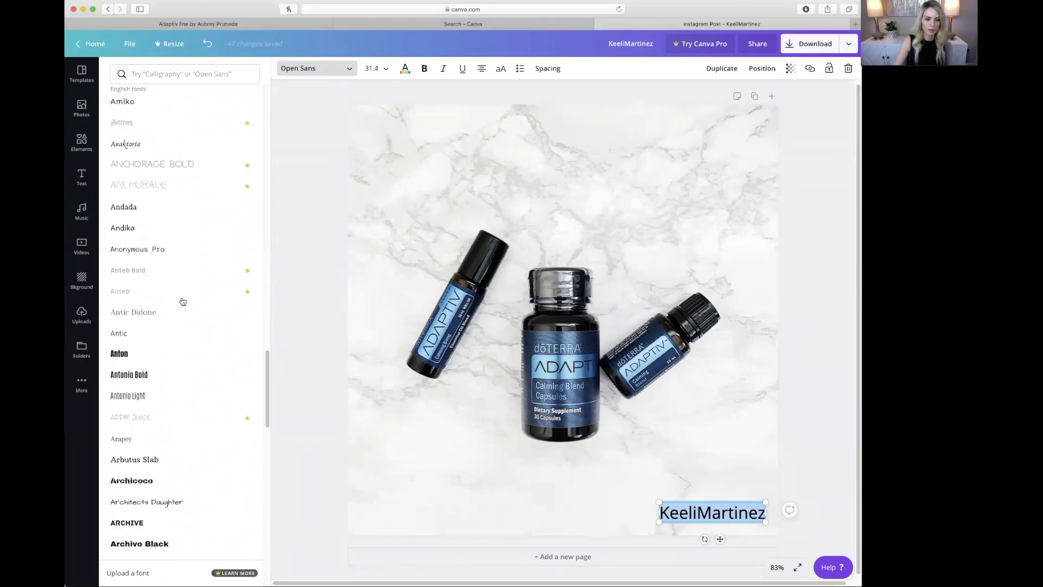
scroll(183, 301, "down", 7)
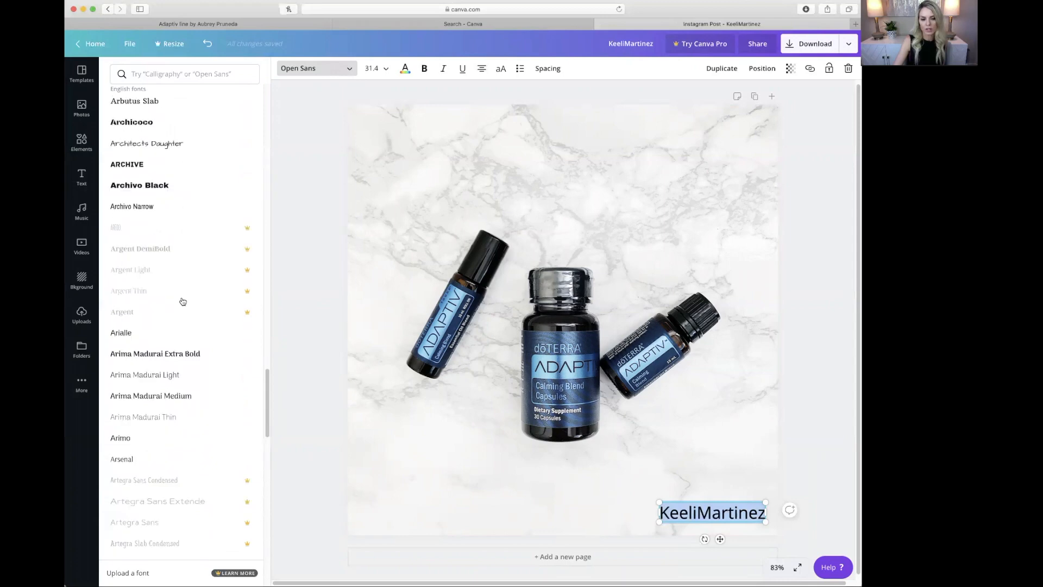
scroll(183, 301, "down", 10)
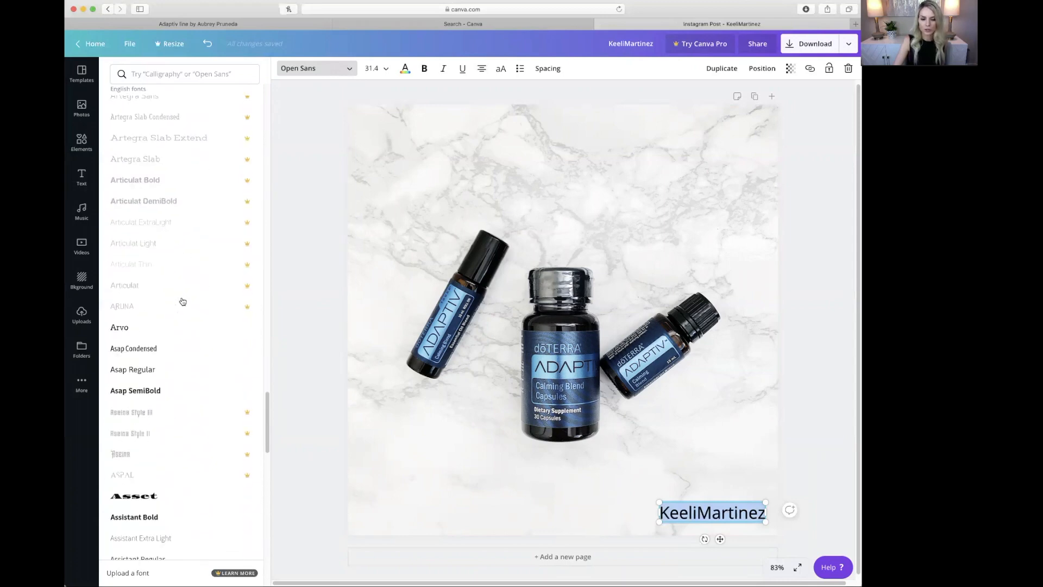
scroll(183, 301, "down", 10)
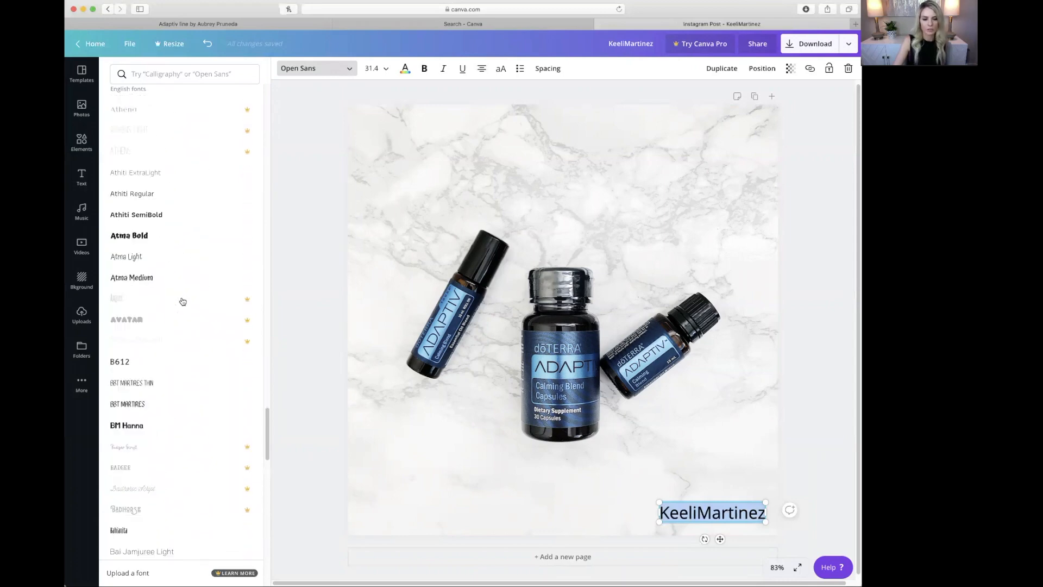
scroll(183, 301, "down", 10)
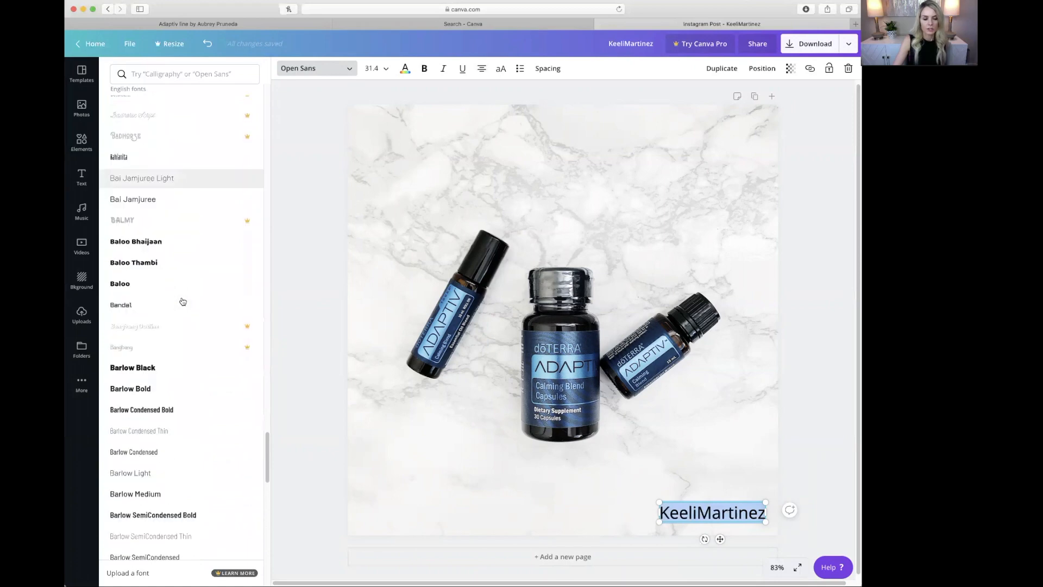
scroll(178, 370, "down", 5)
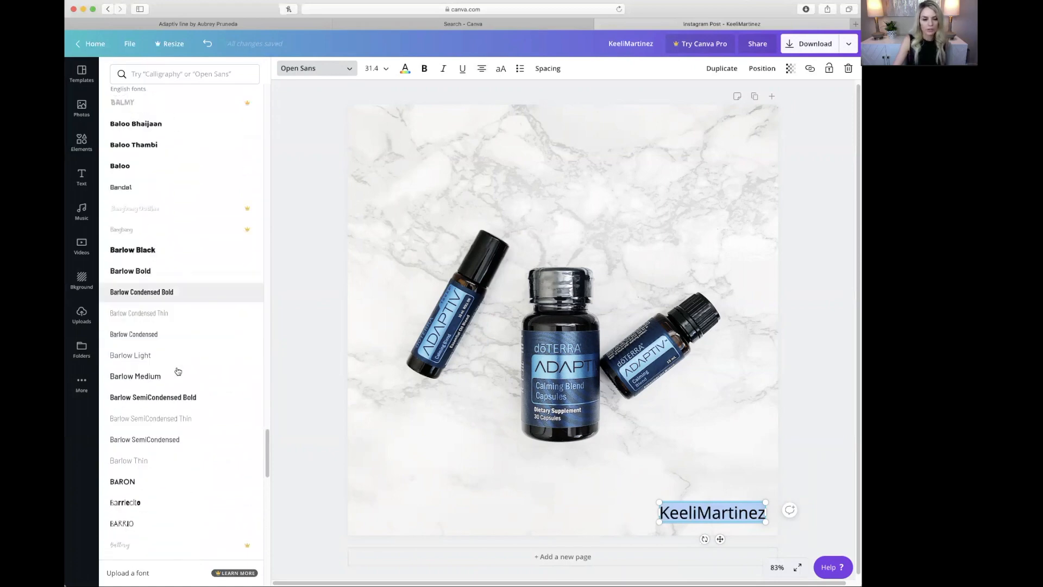
scroll(177, 371, "down", 5)
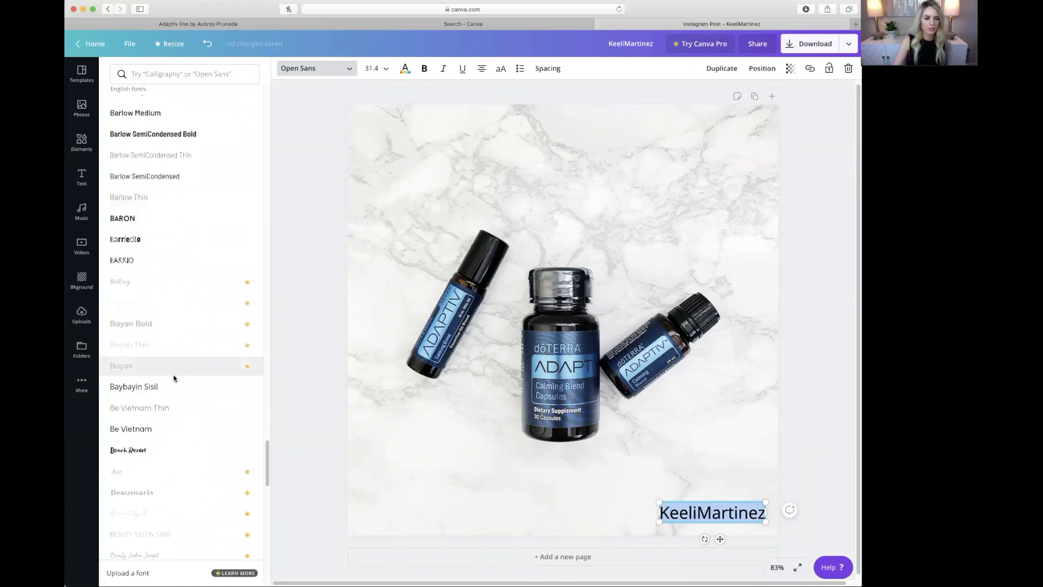
left_click(166, 411)
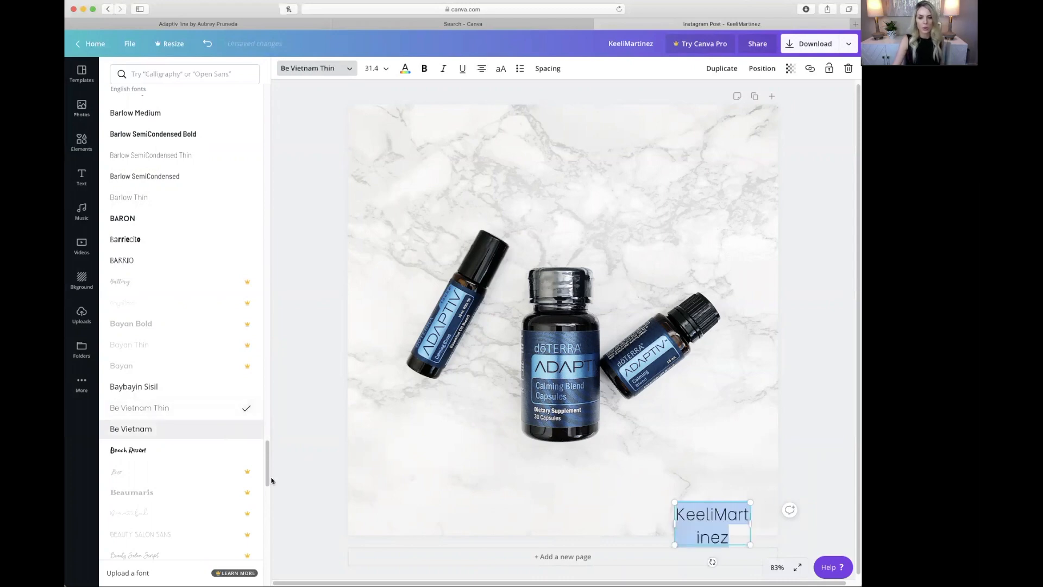
left_click_drag(674, 523, 628, 514)
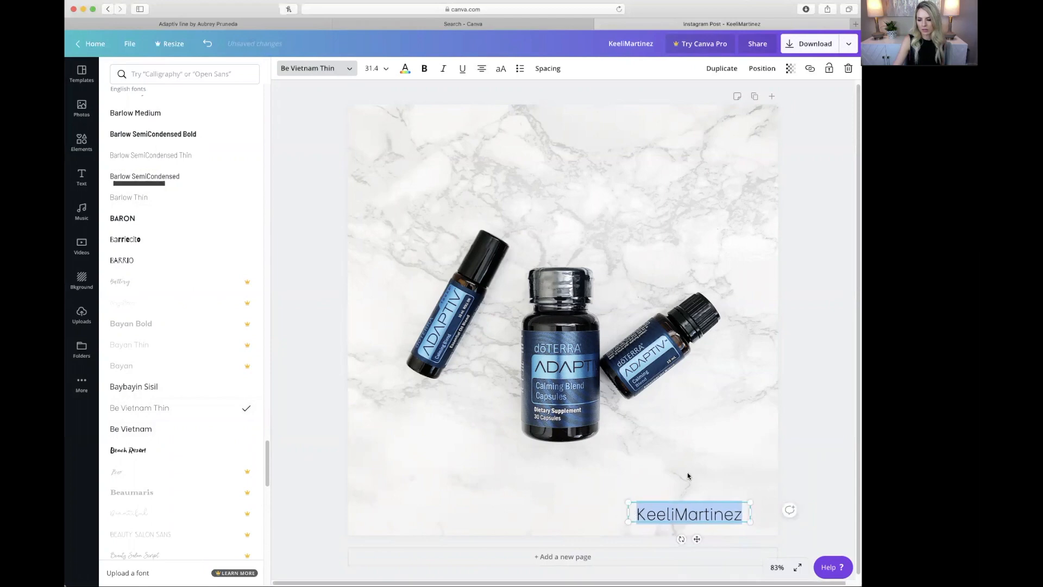
Change the name text colour from black to the mid-grey default swatch
left_click(722, 514)
double_click(700, 514)
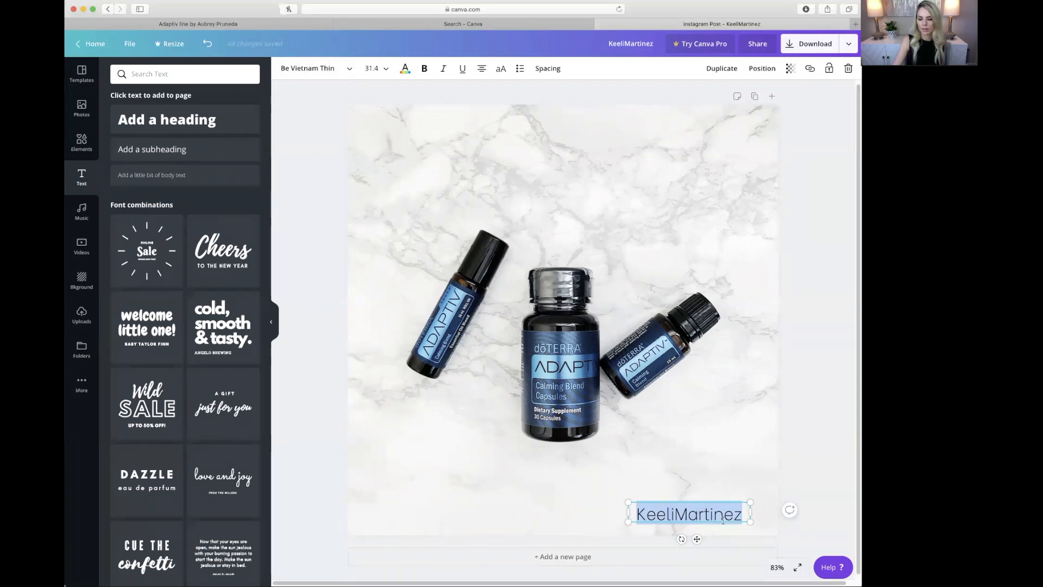
left_click(404, 69)
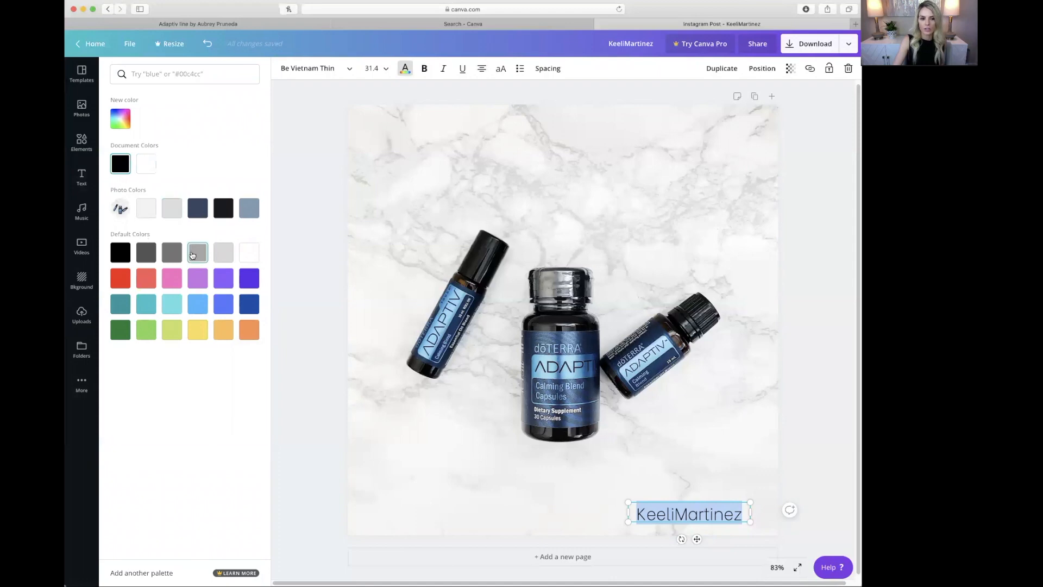
left_click(146, 253)
left_click(171, 255)
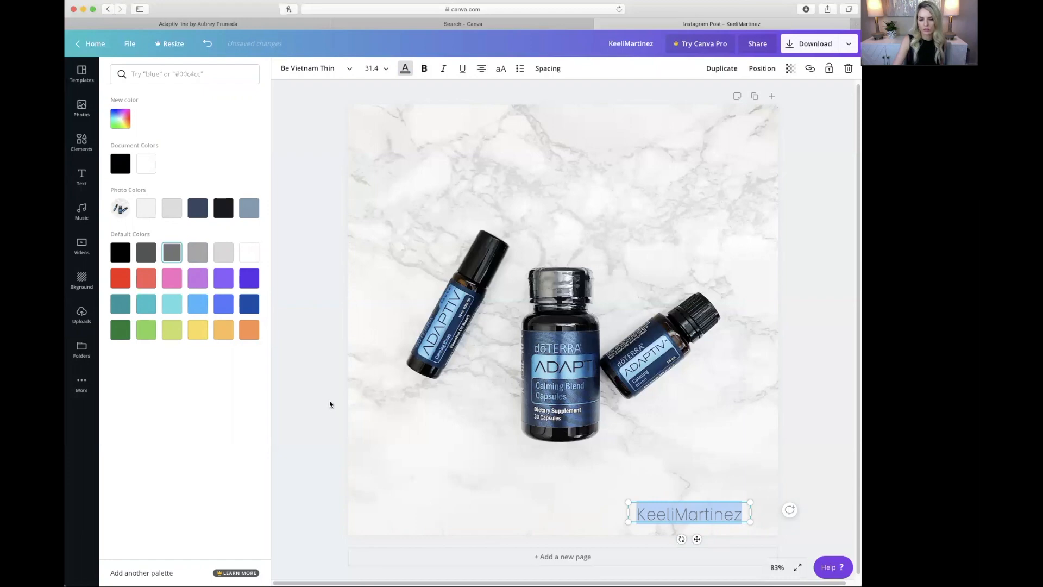
left_click(657, 508)
Nudge the grey watermark about 45 px right into the corner, then deselect it
left_click(569, 497)
left_click_drag(678, 517, 700, 516)
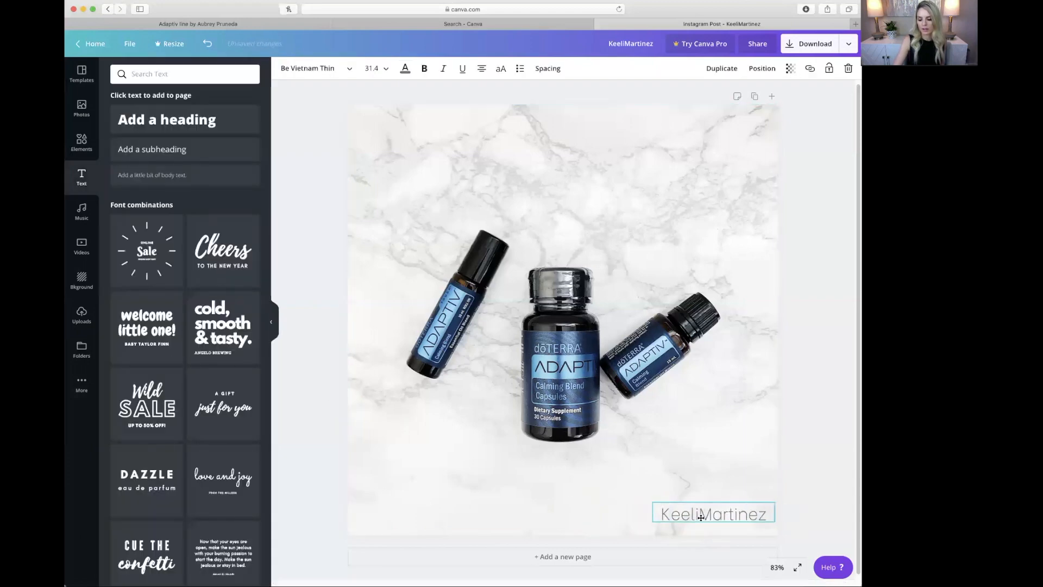
left_click(714, 483)
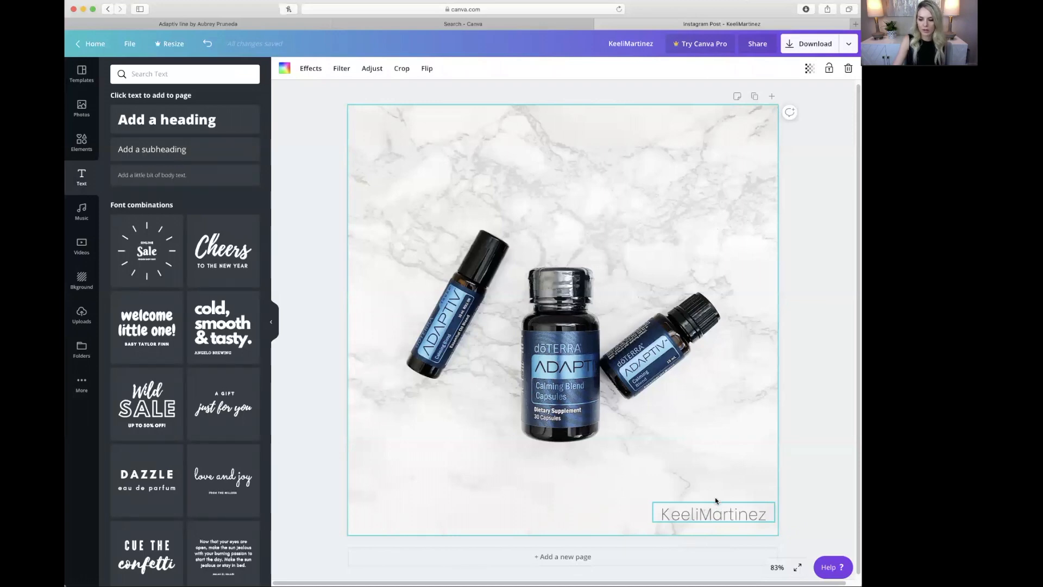
Add Page 2 below the post, delete its copied photo, and return to Page 1
left_click(319, 350)
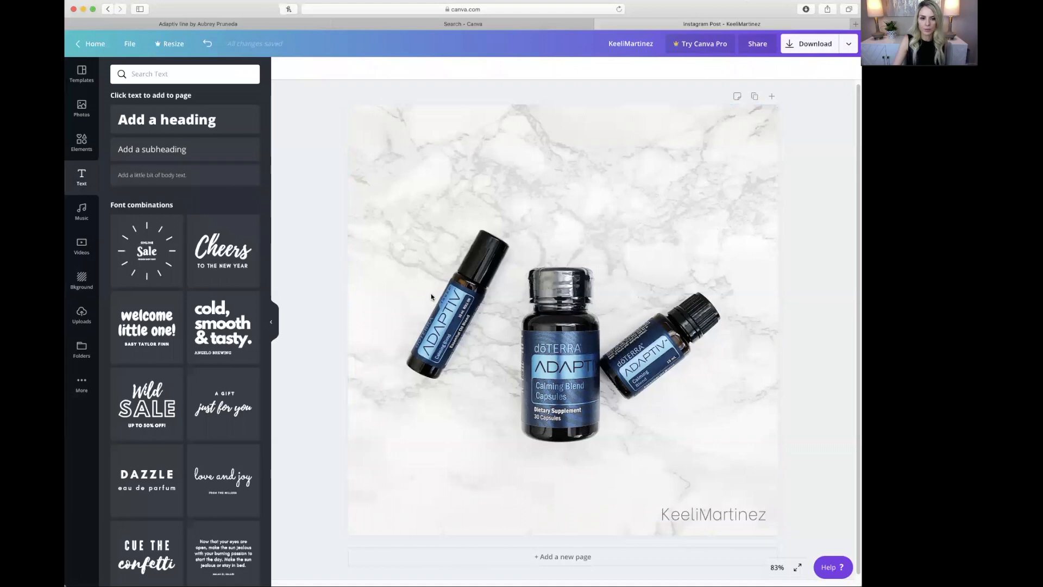
scroll(432, 330, "down", 1)
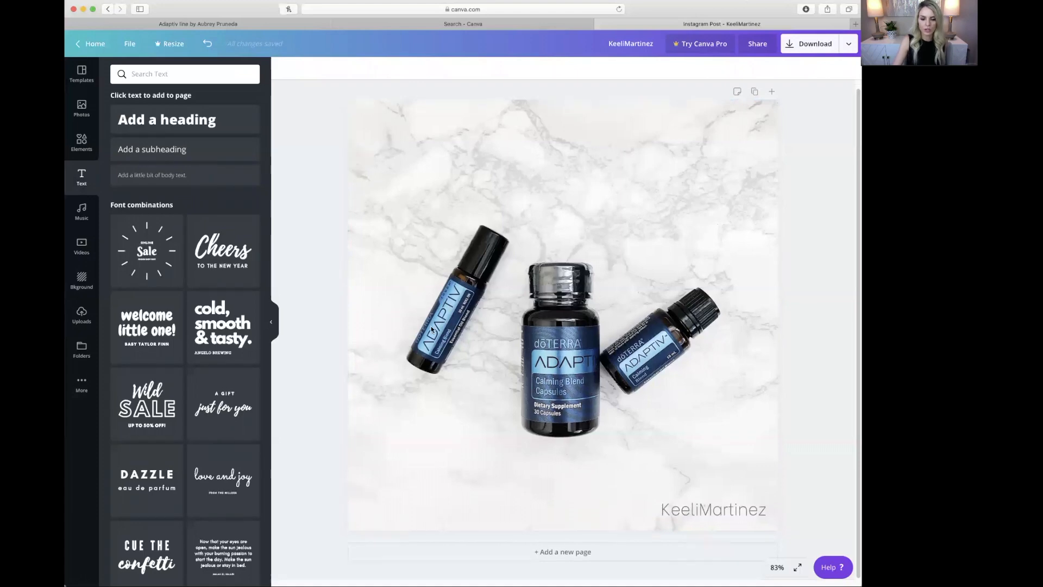
left_click(563, 553)
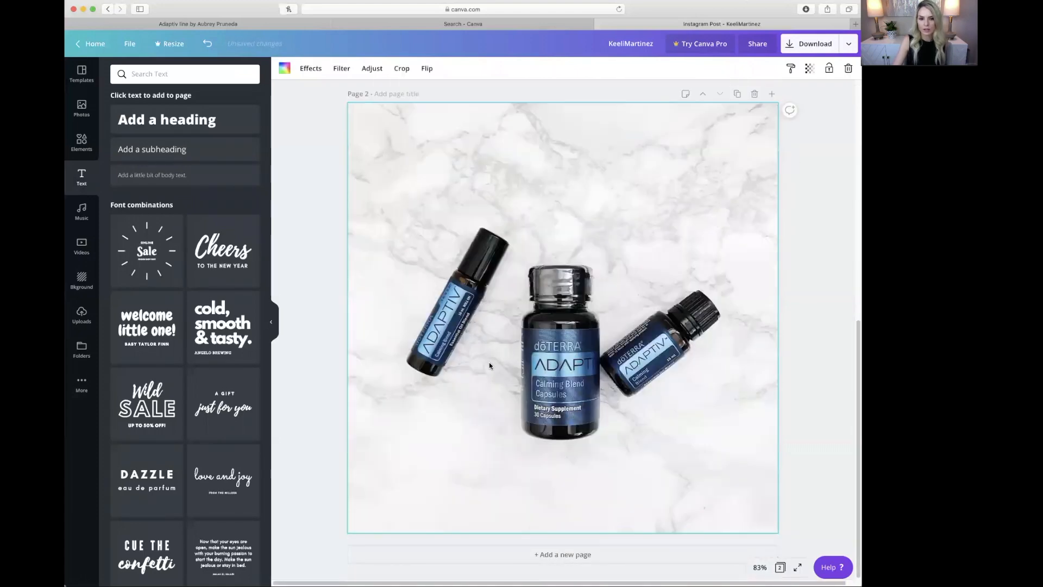
key("Delete")
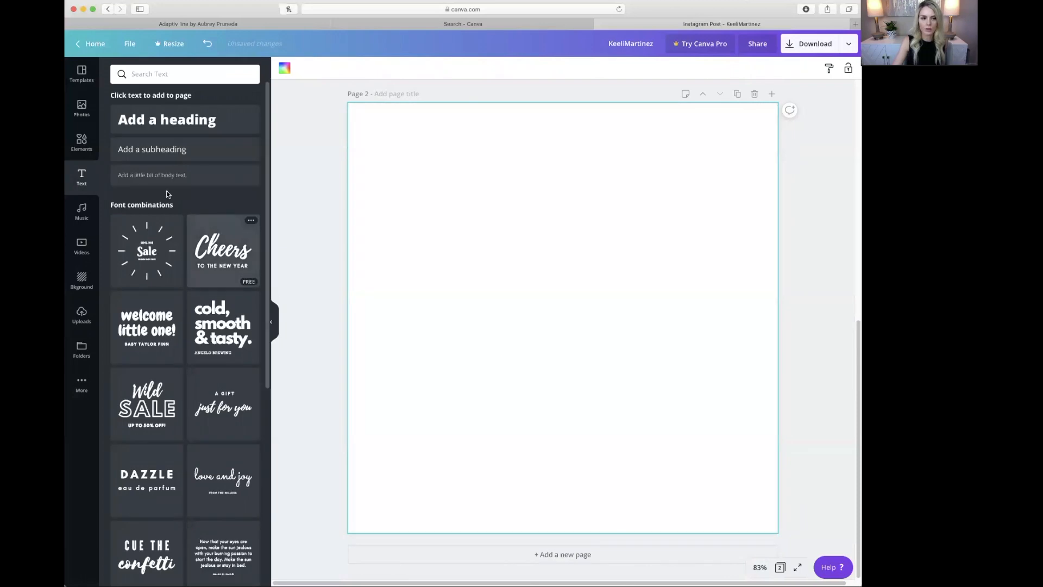
left_click(82, 314)
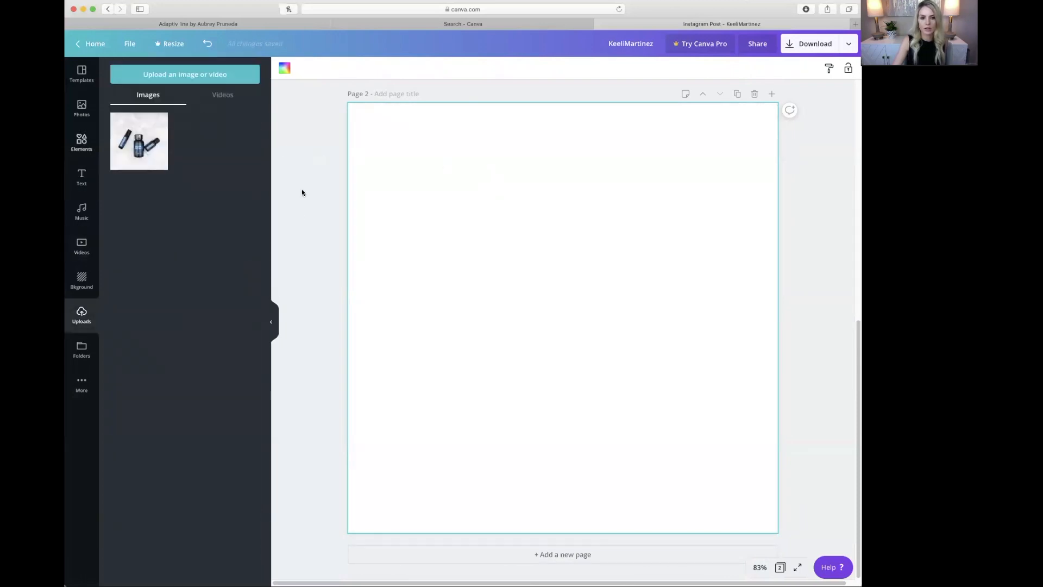
scroll(530, 275, "up", 10)
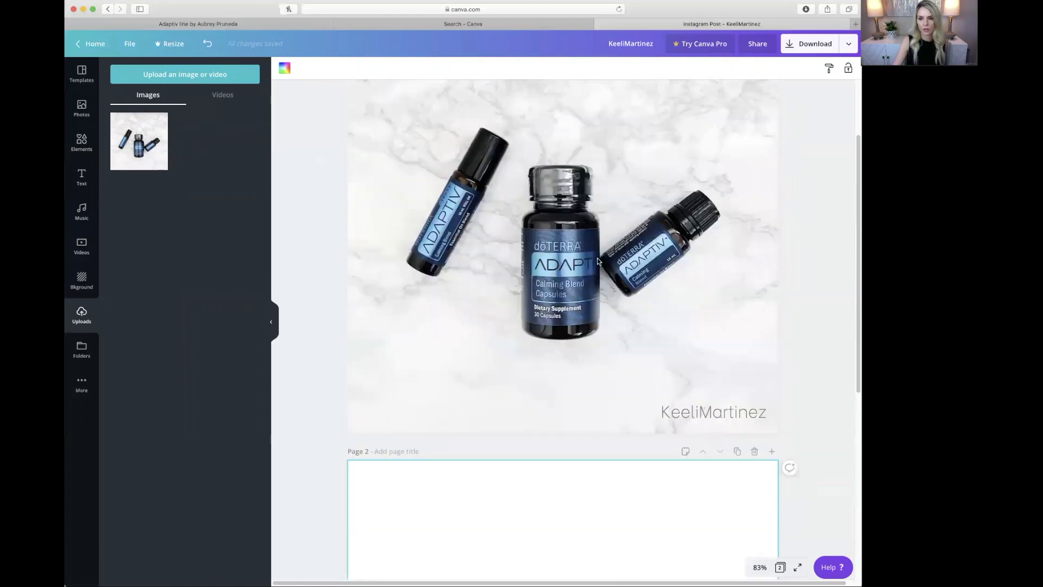
left_click(790, 45)
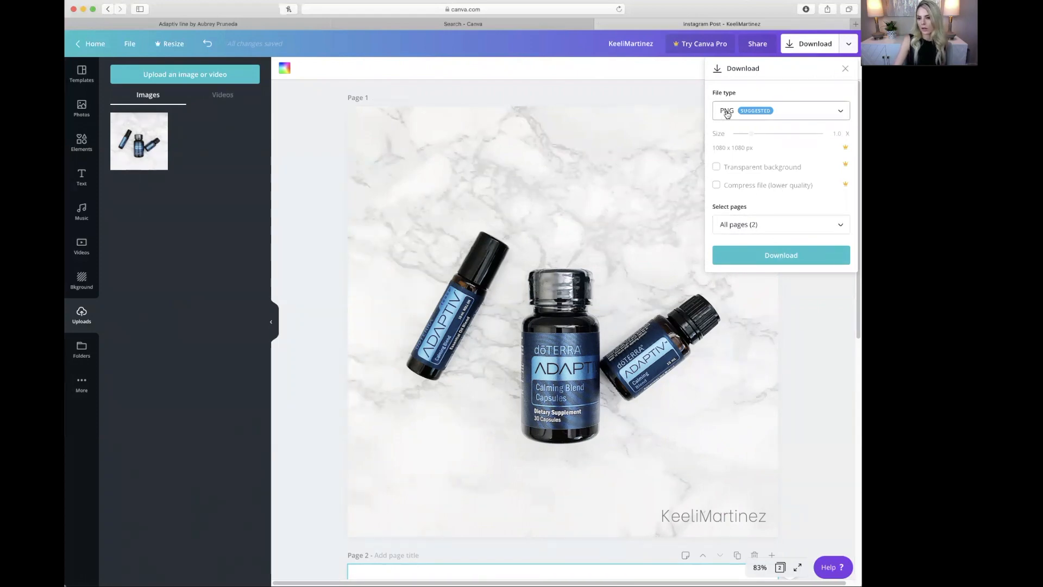
left_click(841, 113)
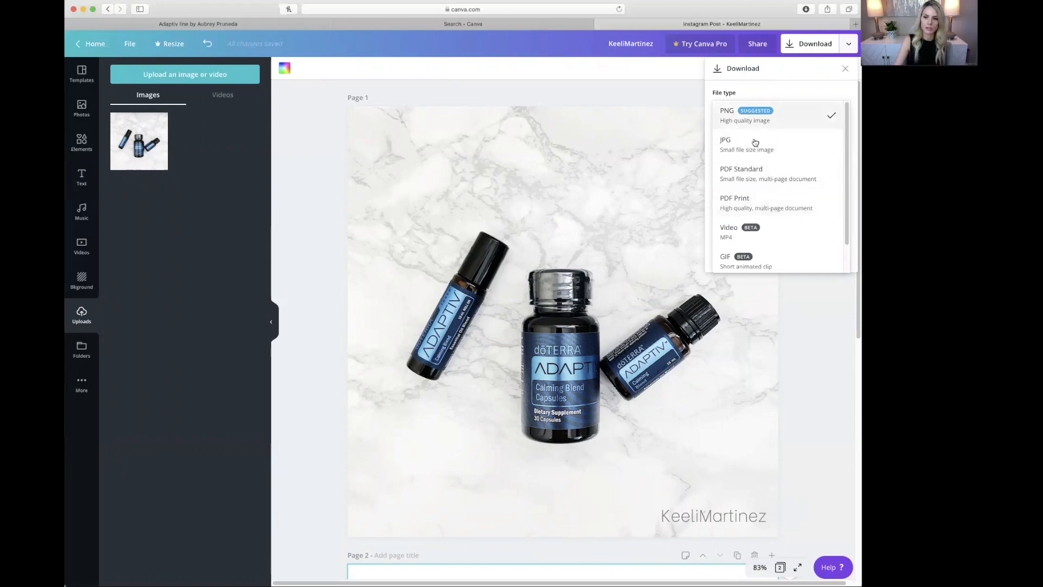
left_click(543, 98)
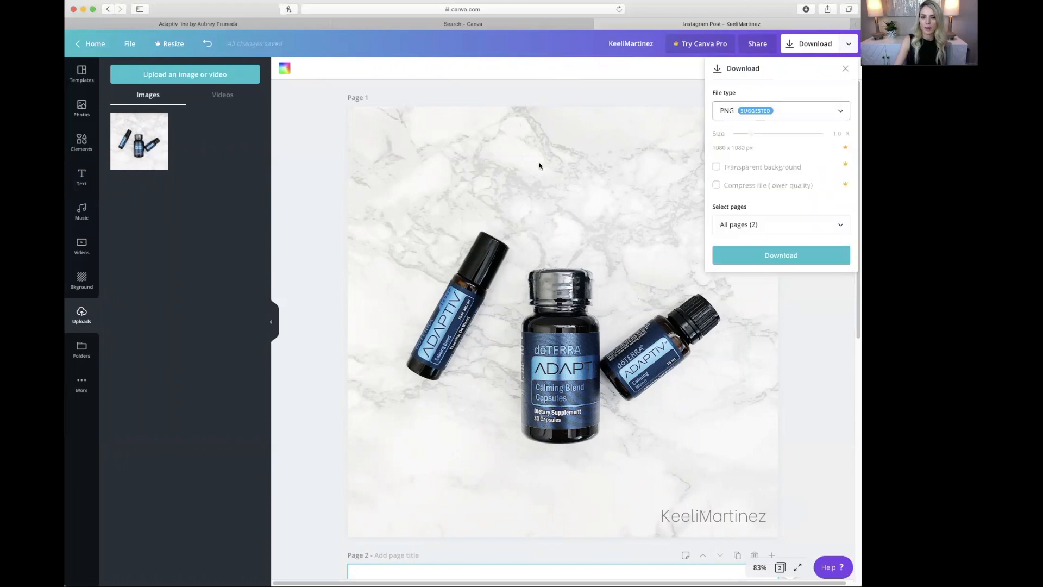
left_click(846, 70)
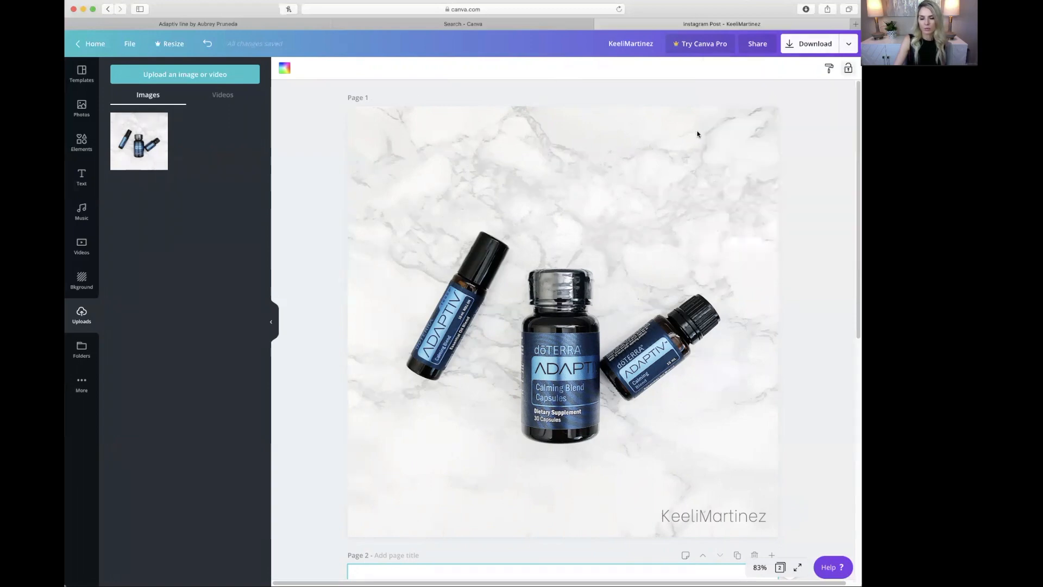